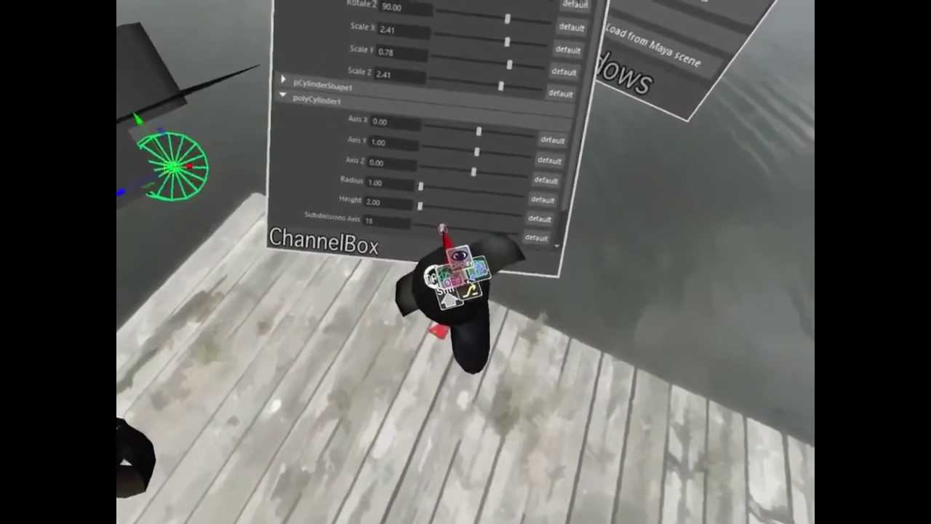
Raise the wheel cylinder's Subdivisions Axis from 8 to 16 in the ChannelBox
drag(445, 227, 441, 225)
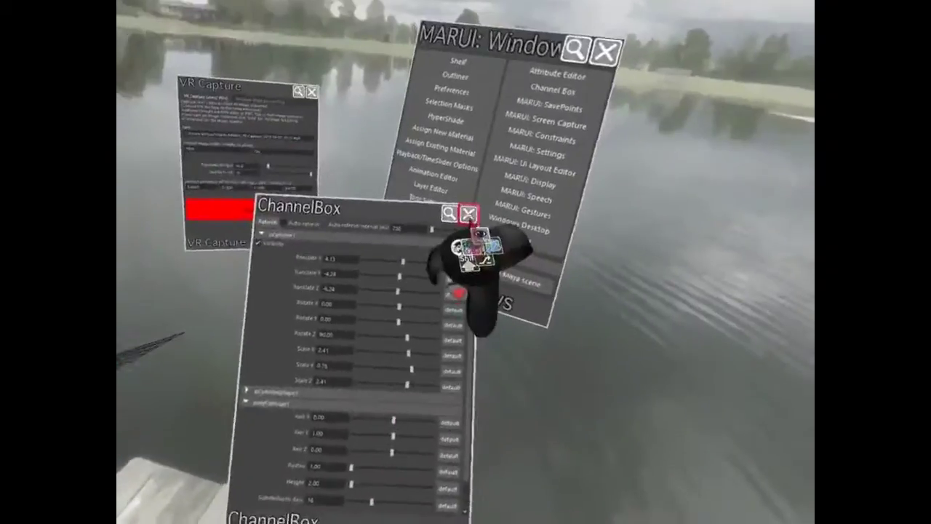
Close the ChannelBox showing the cylinder's attribute values
click(469, 214)
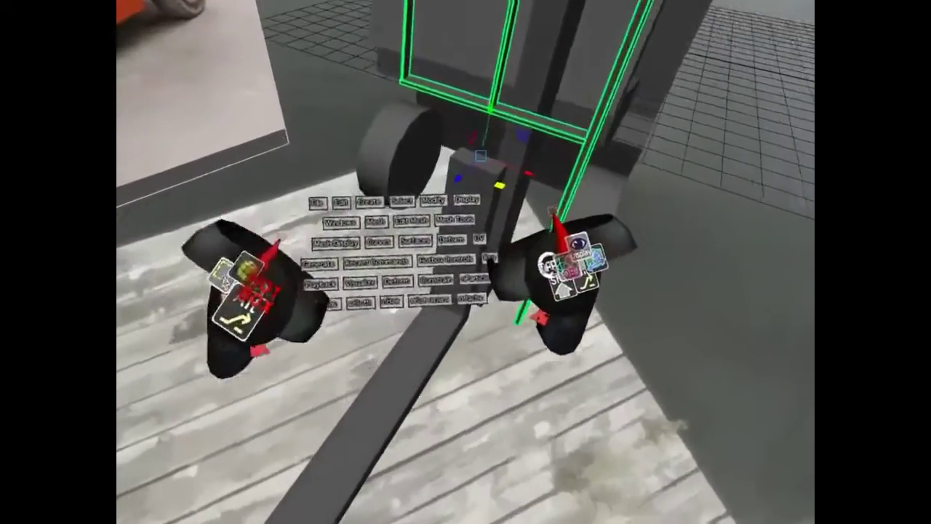
Open the Mesh > Mirror options and turn off Cut Geometry
click(376, 221)
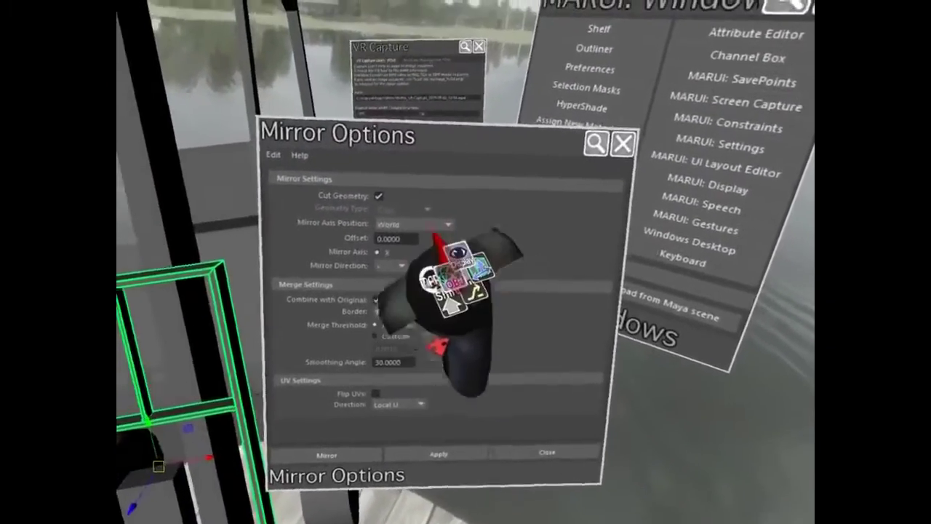
click(361, 186)
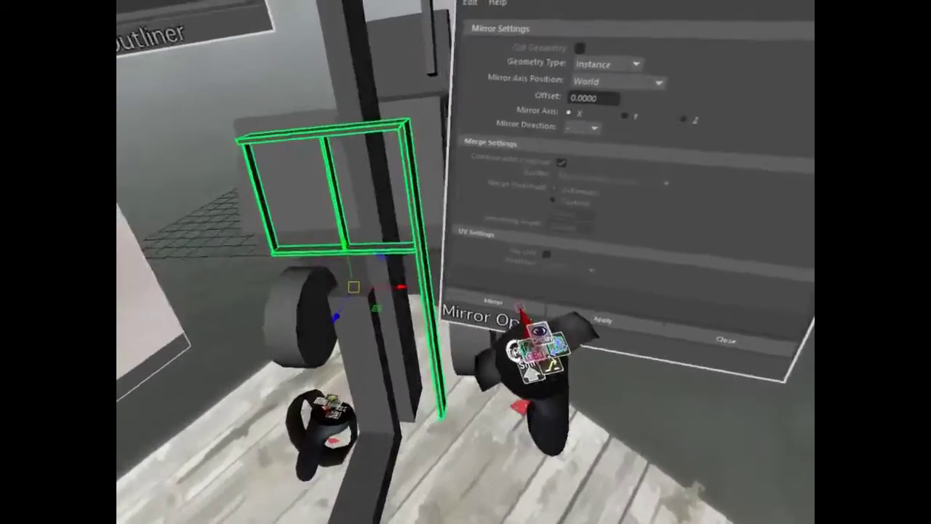
Mirror the mast frame as an instanced copy across the world X axis
click(409, 299)
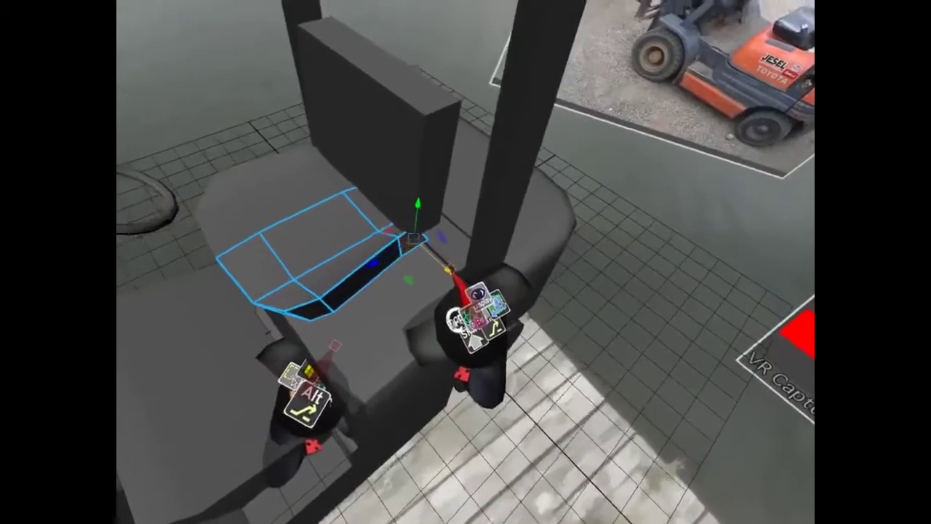
Select the seat backrest box to reshape it
click(418, 232)
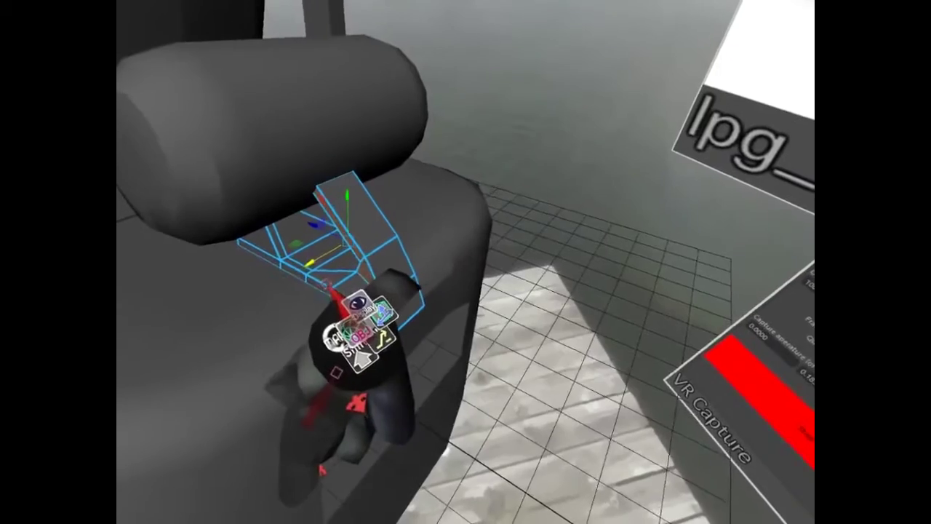
Select the cylinder part to begin the overhead guard bars
click(396, 283)
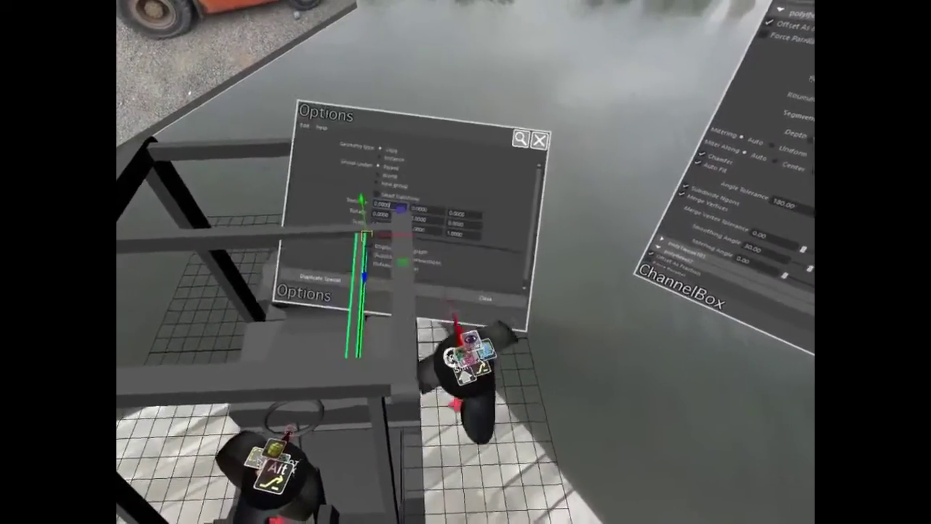
Bring up the Numpad panel to enter the Duplicate special copy count
click(393, 206)
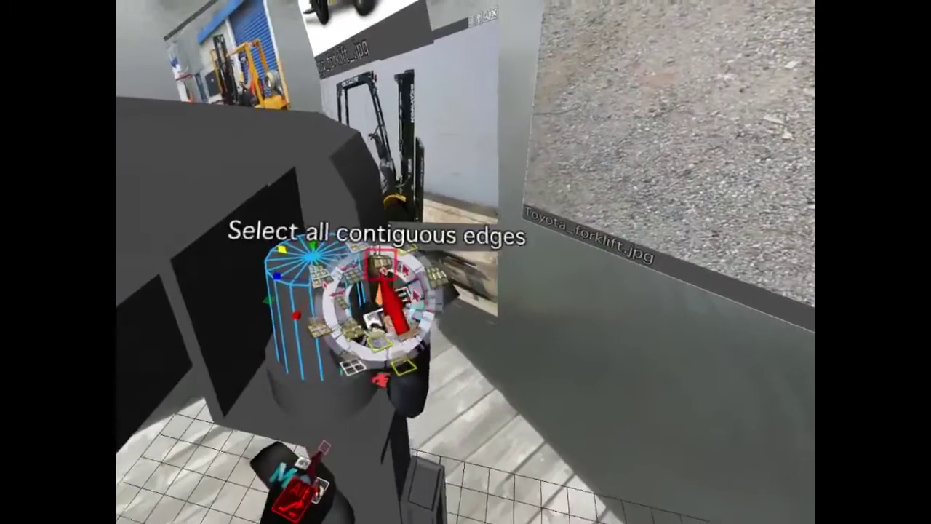
Bevel the blue cylinder's edges with 3 segments, then select the tyre's end edge ring
click(379, 262)
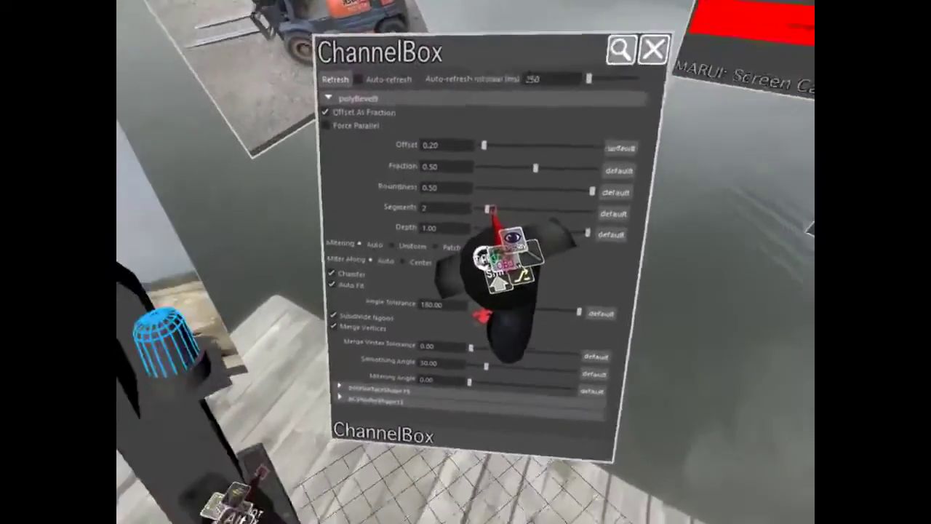
drag(619, 191, 632, 178)
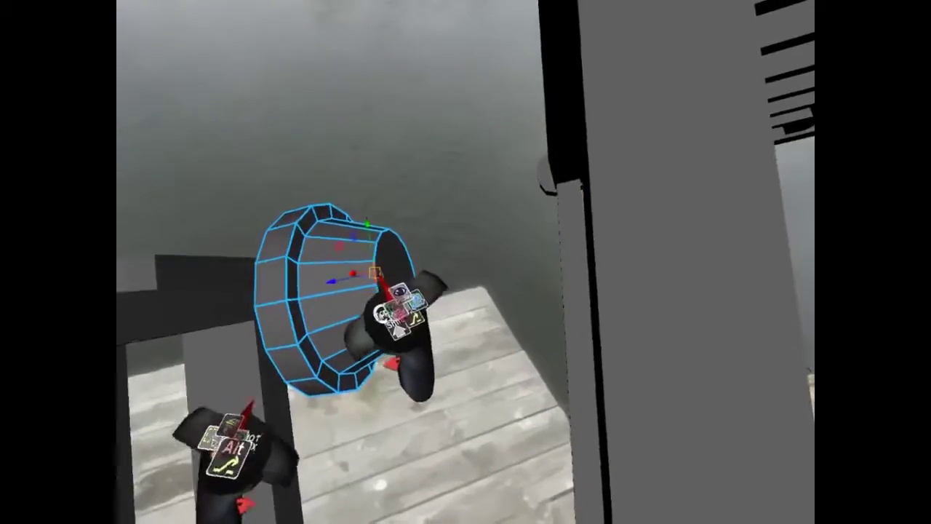
click(524, 240)
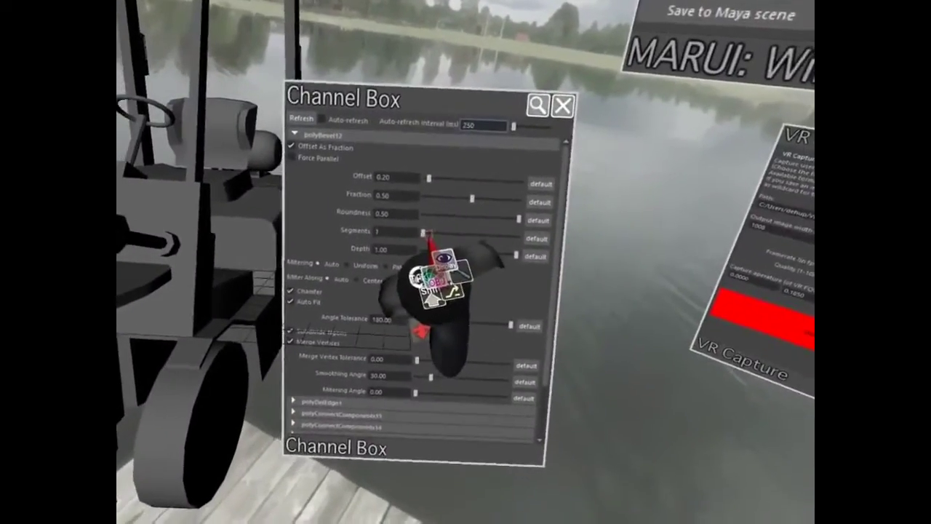
Set the bevel to 2 segments and shrink its fraction to 0.03
drag(423, 232, 427, 238)
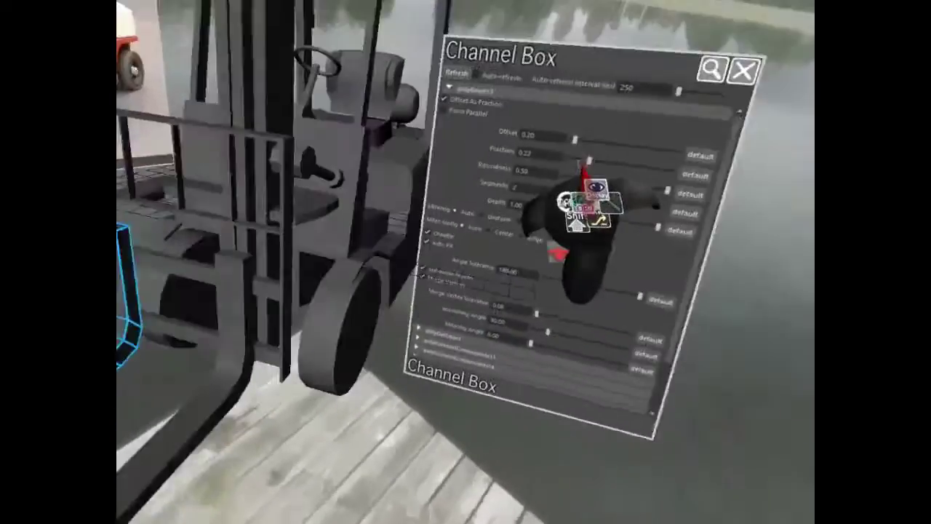
drag(469, 188, 659, 131)
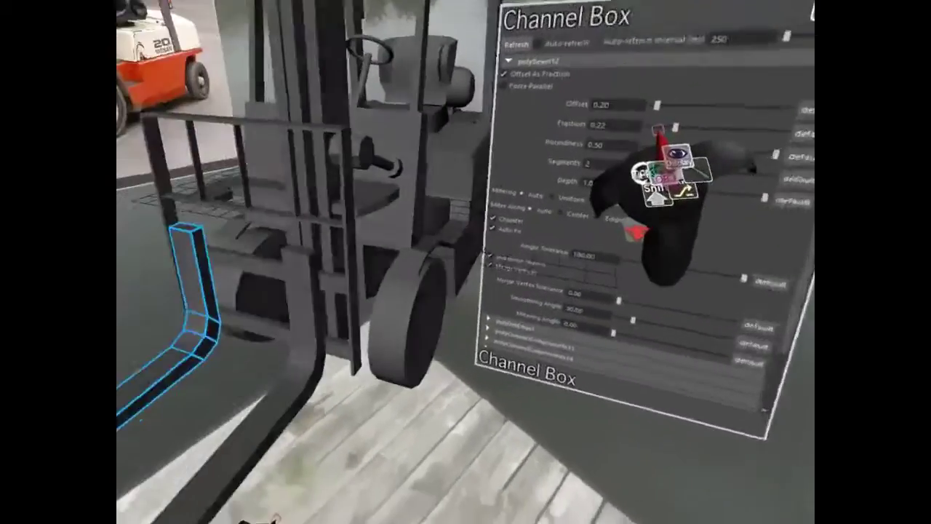
drag(513, 192, 465, 291)
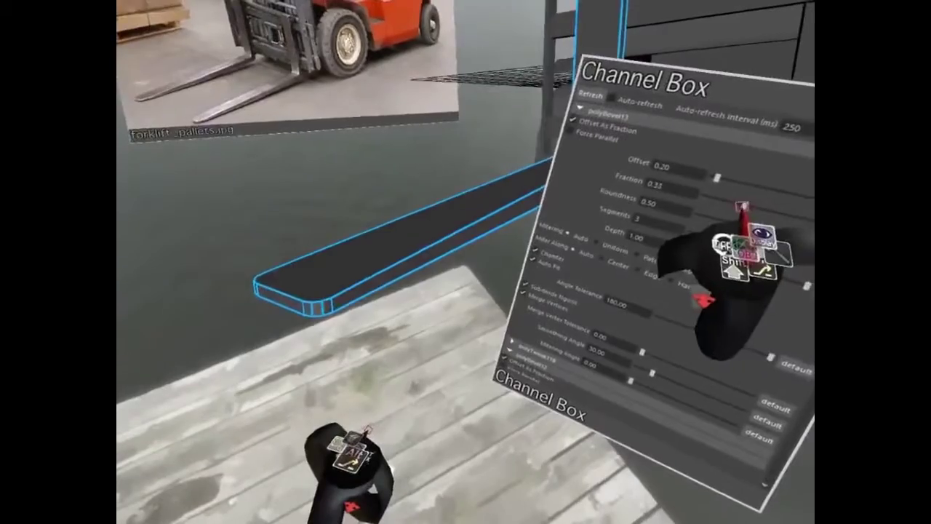
Drag the fork blade bevel's Fraction up to 0.55 for rounder edges
drag(742, 207, 776, 217)
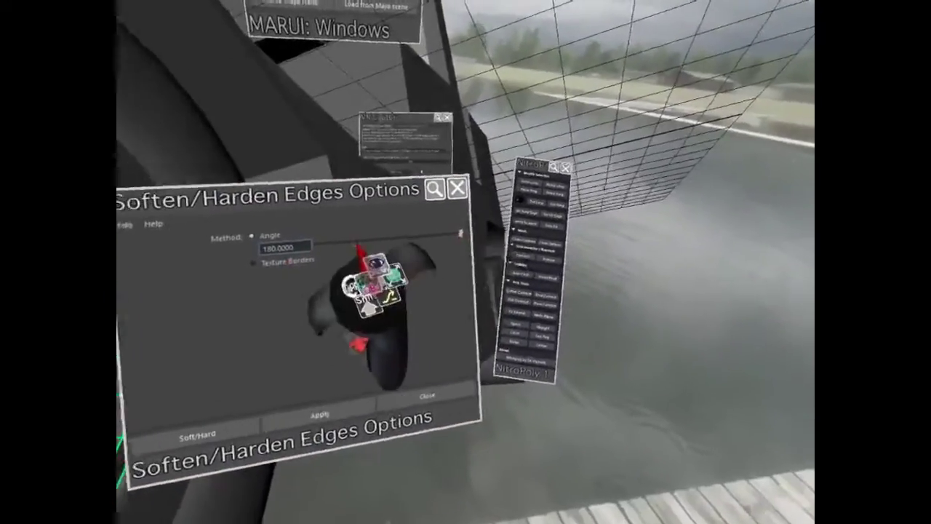
Set the tyre's edge softening angle to 27.52, duplicate the tyre, and extrude the body block's faces
drag(582, 236, 414, 239)
click(250, 176)
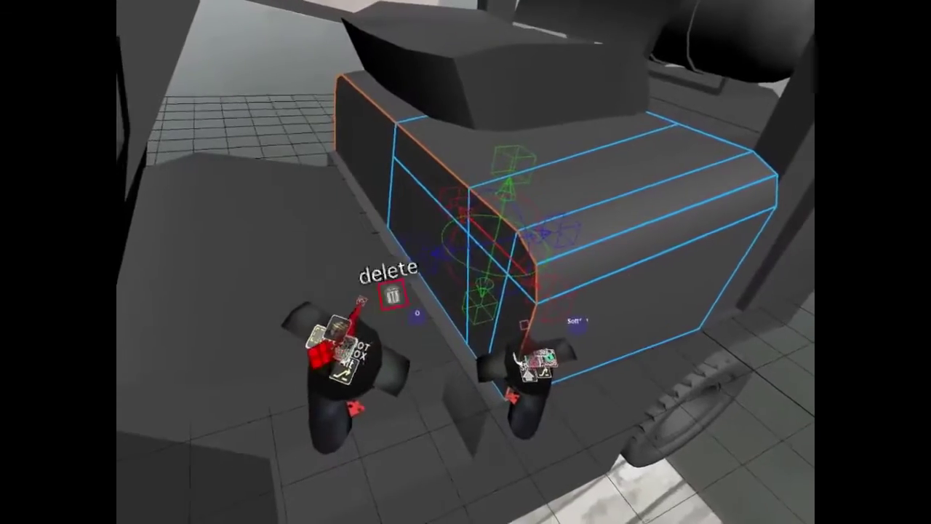
click(349, 327)
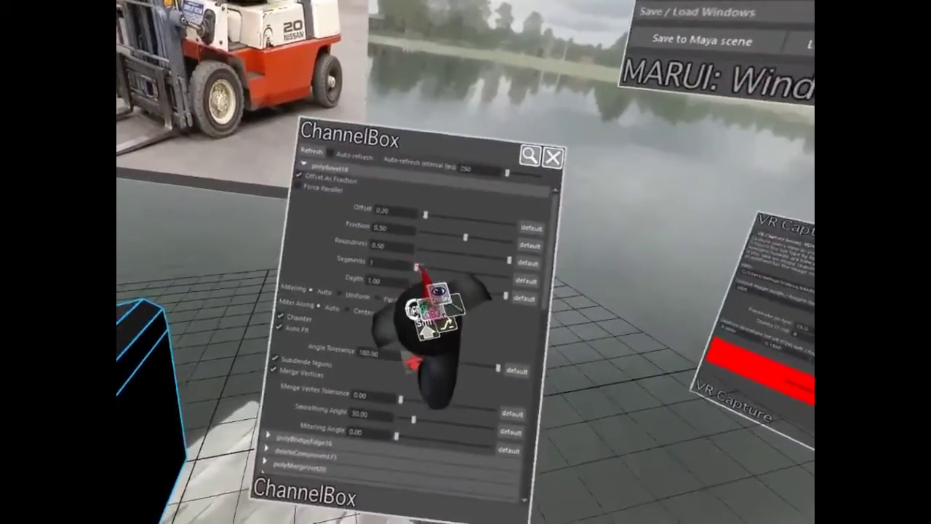
Lower the body block's polyBevel fraction from 0.50 to 0.07
drag(471, 237, 429, 235)
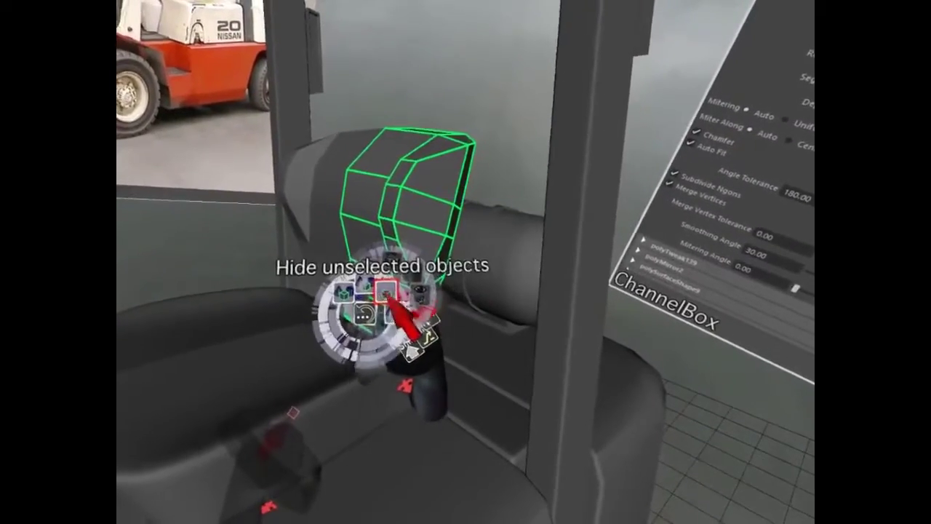
Use 'Hide unselected objects' so only the selected forklift meshes remain visible
click(386, 291)
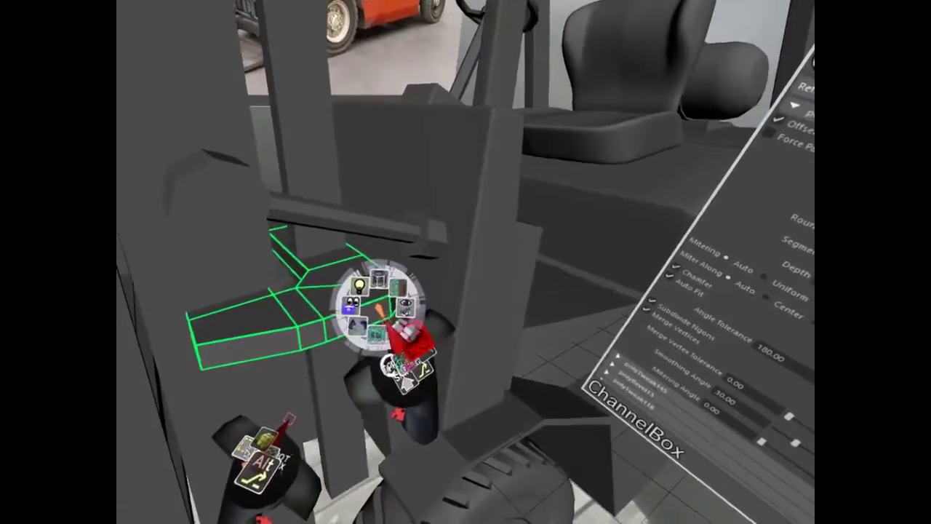
click(377, 311)
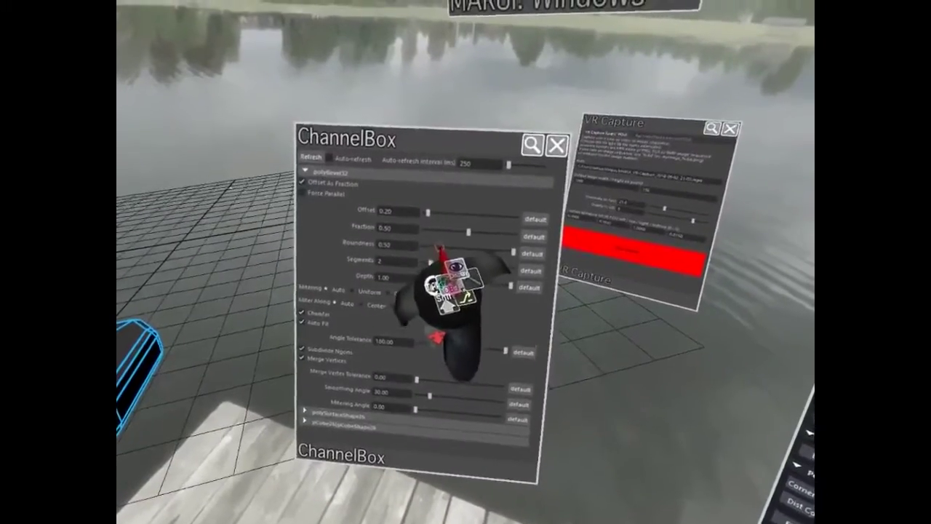
Lower the angled part's bevel fraction to 0.23
drag(468, 231, 432, 231)
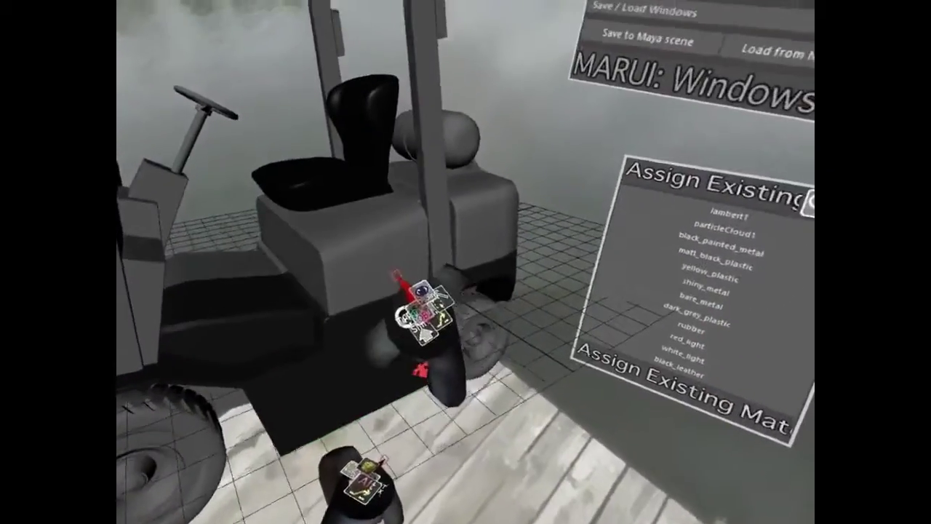
Give the seat base and overhead guard yellow_plastic, and the four wheels rubber
click(422, 298)
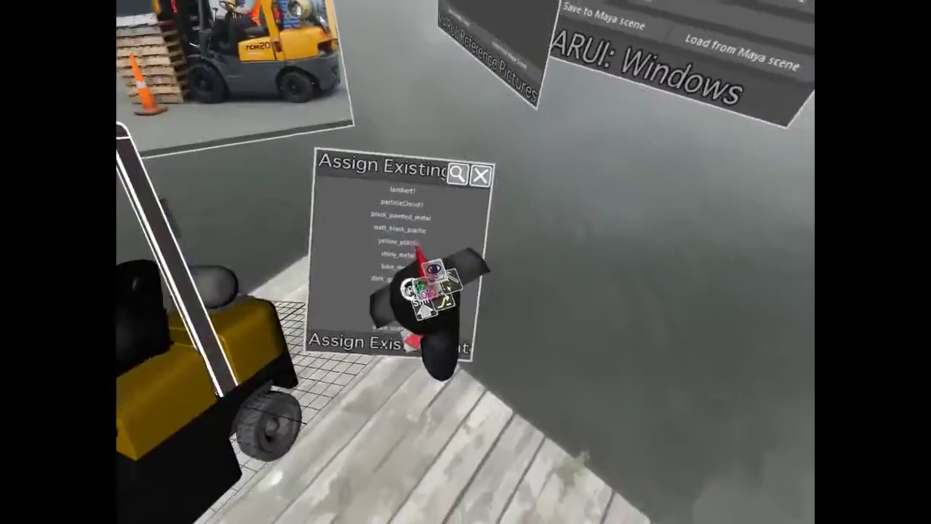
click(415, 260)
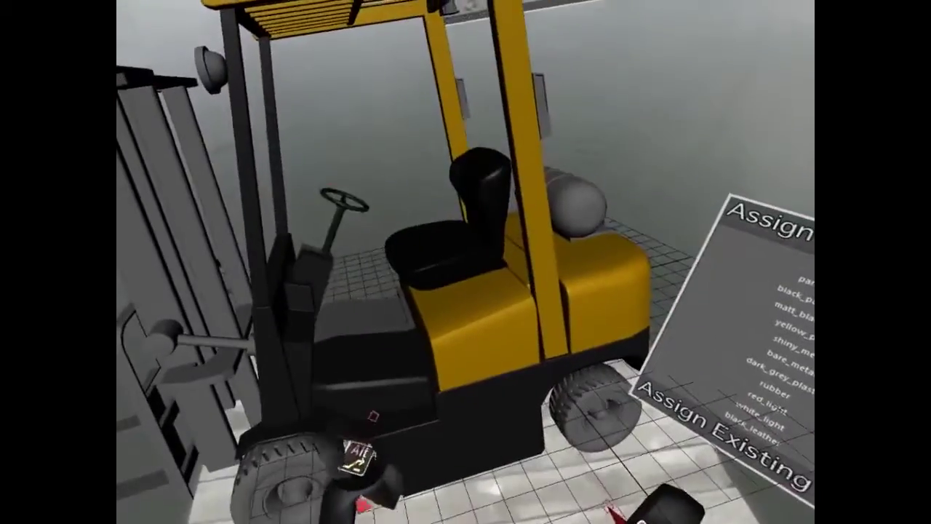
click(169, 306)
click(349, 88)
click(291, 333)
click(437, 168)
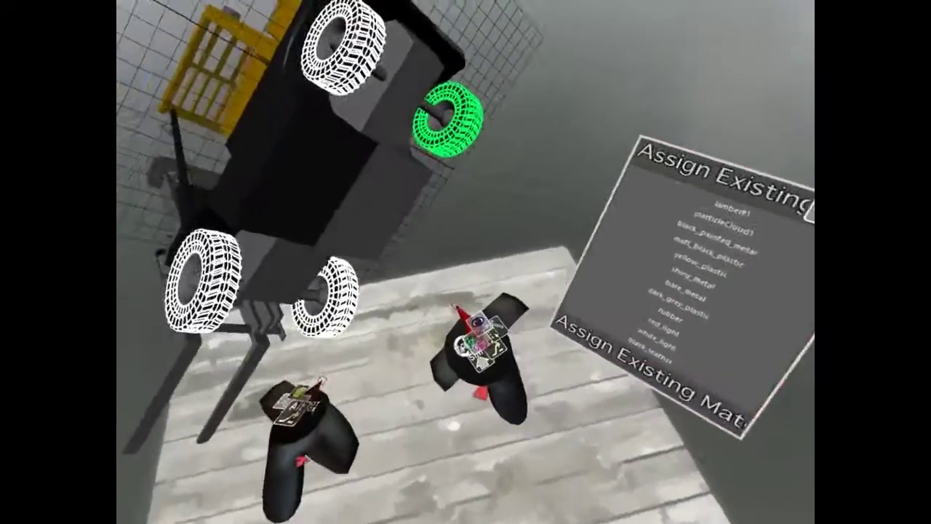
click(478, 343)
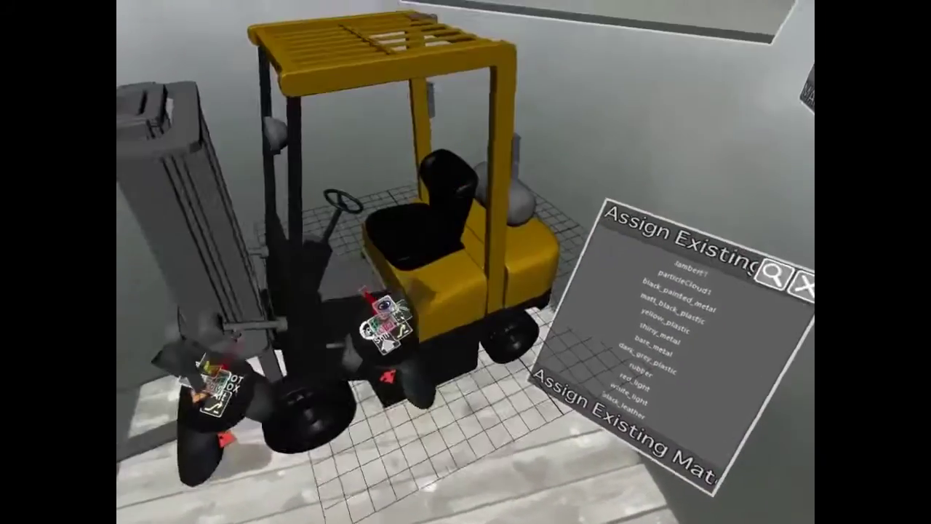
Select the forklift's floor plate, then box-select the whole mast
click(320, 287)
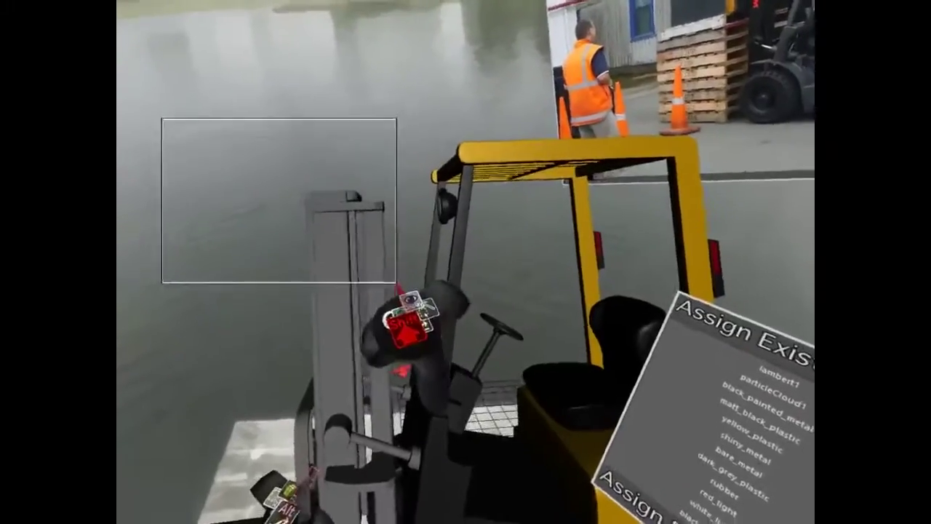
drag(162, 118, 395, 281)
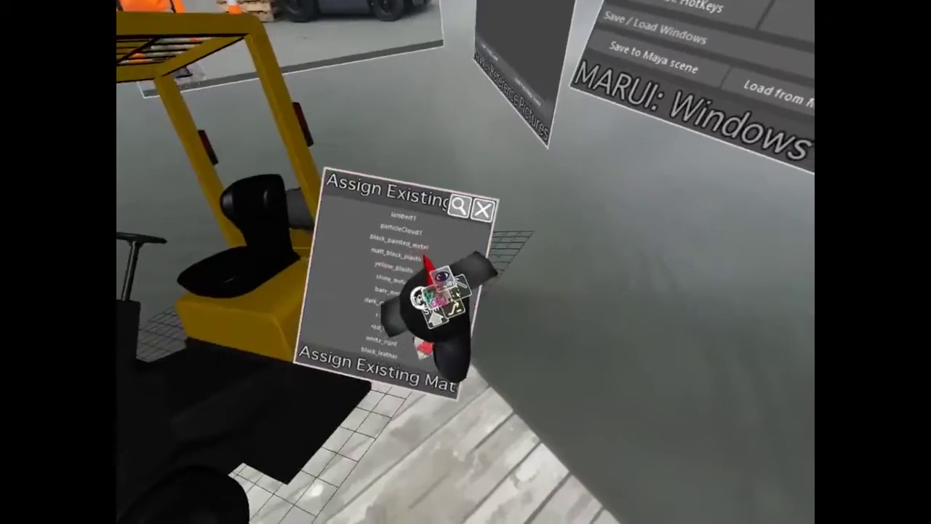